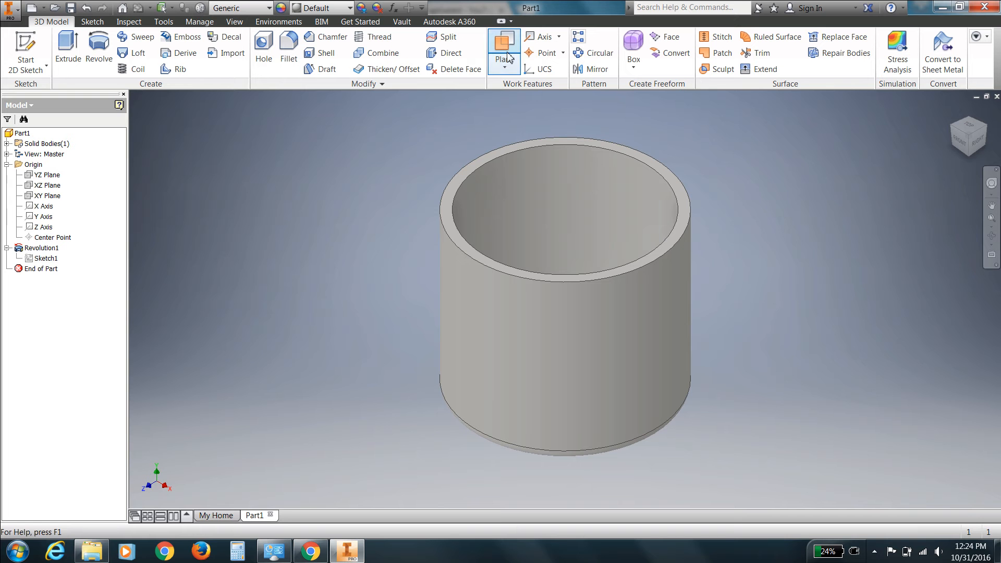
left_click(58, 180)
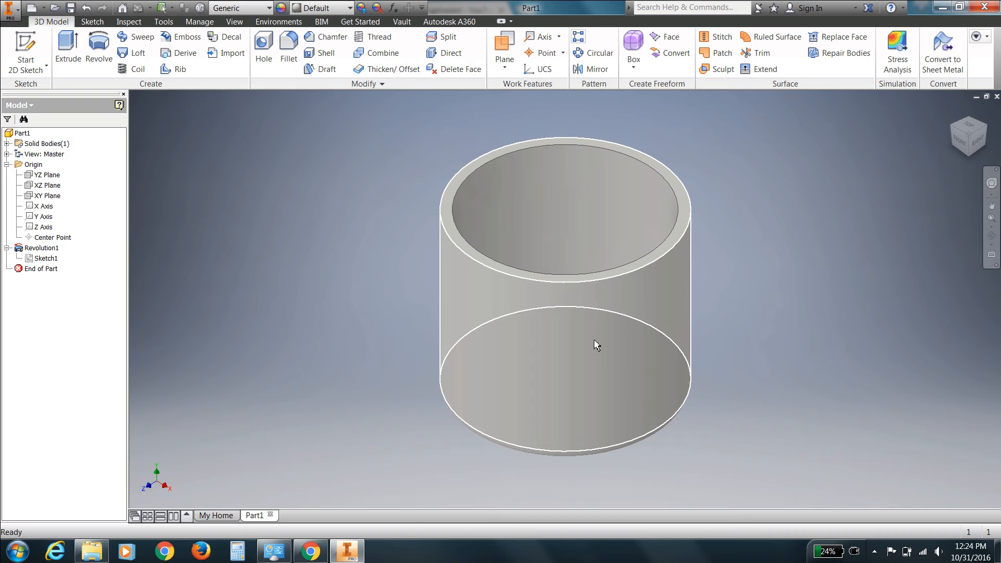
mouse_move(596, 345)
mouse_move(555, 320)
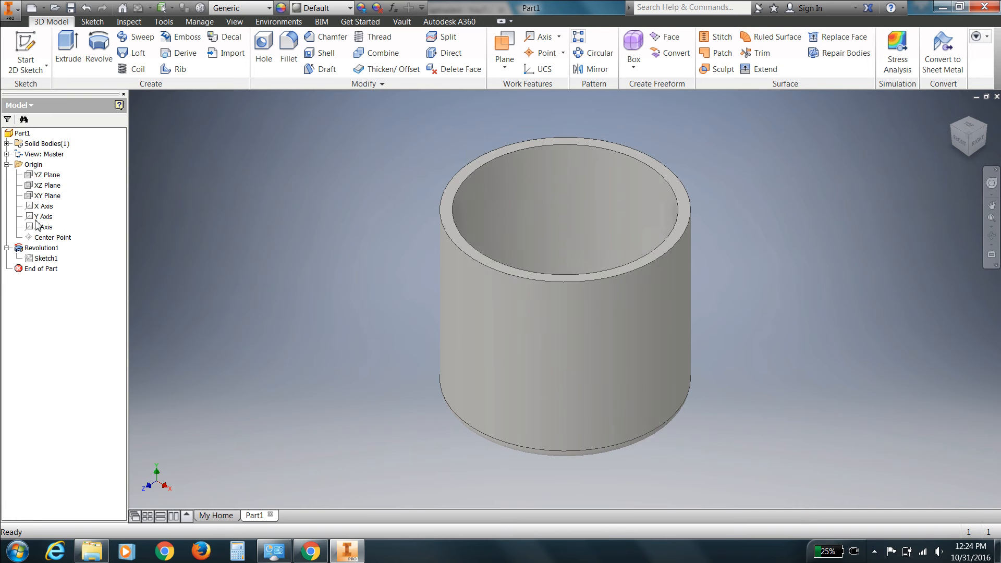
left_click(45, 196)
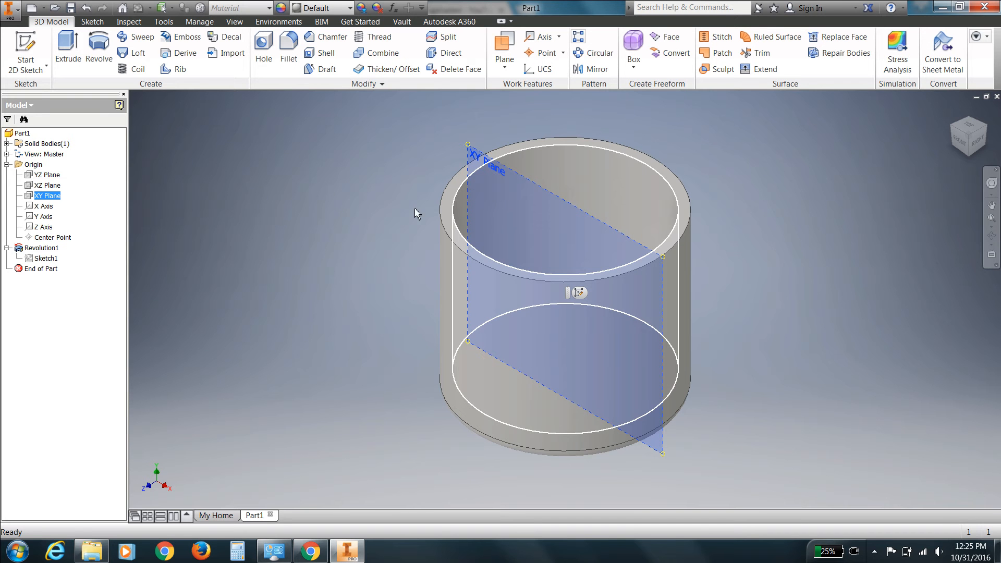
left_click(50, 187)
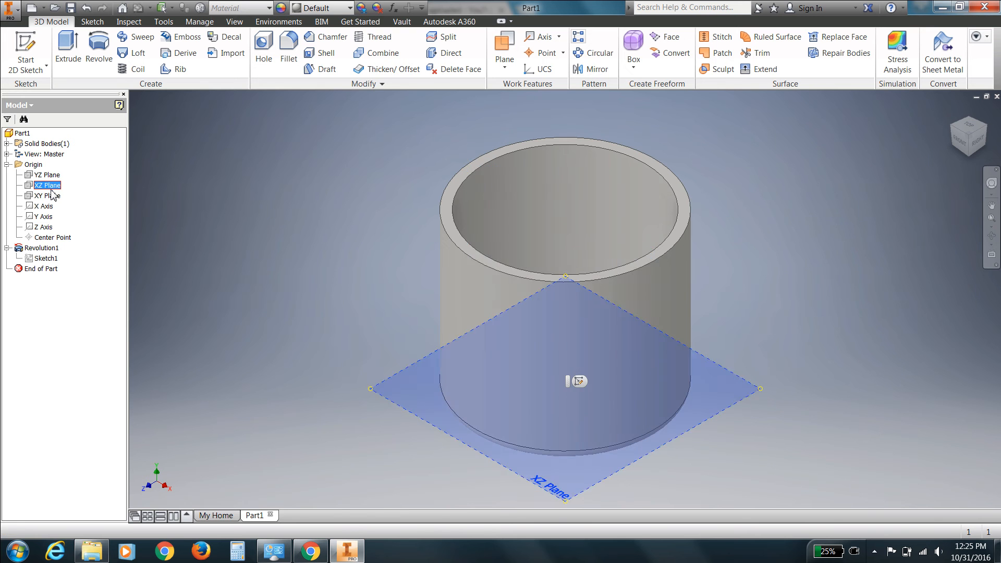
Step: Create a work plane parallel to the XY plane and tangent to the front of the cup's outer cylindrical face
left_click(53, 196)
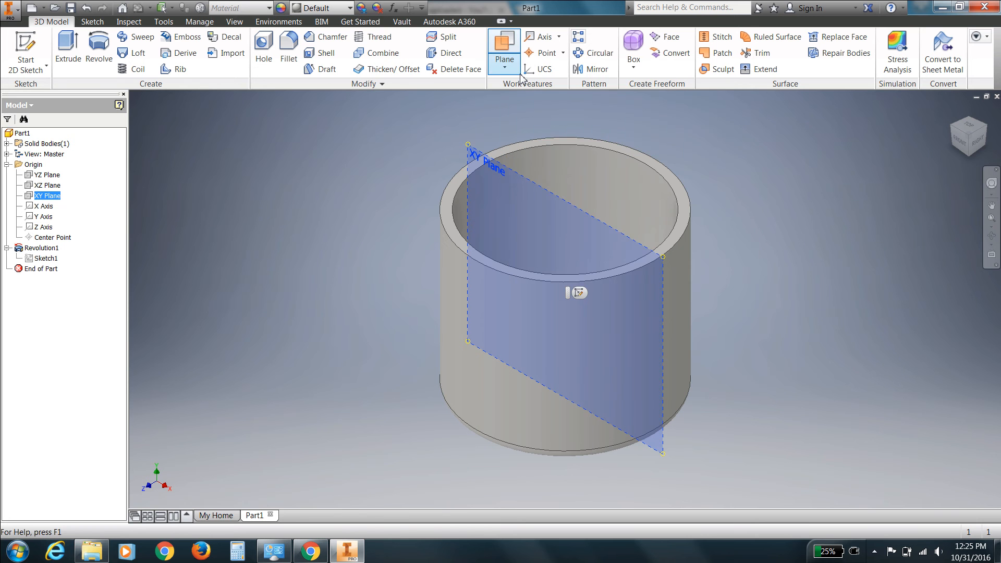
left_click(505, 65)
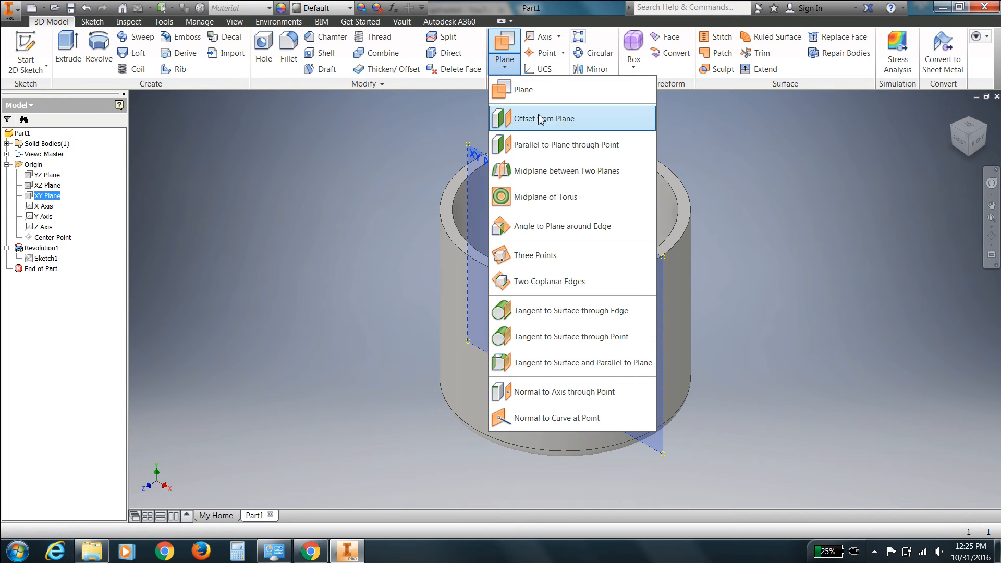
left_click(502, 38)
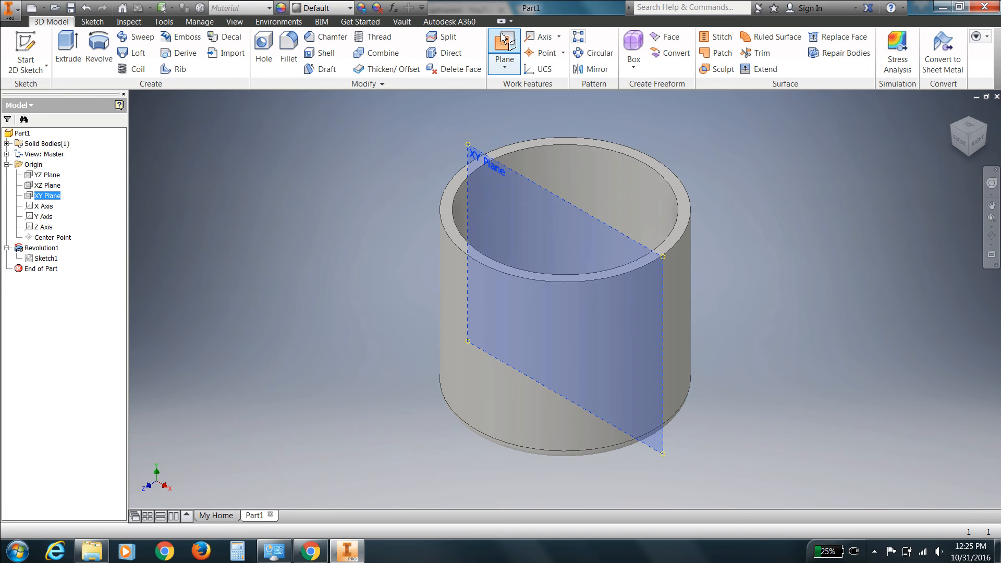
left_click(504, 67)
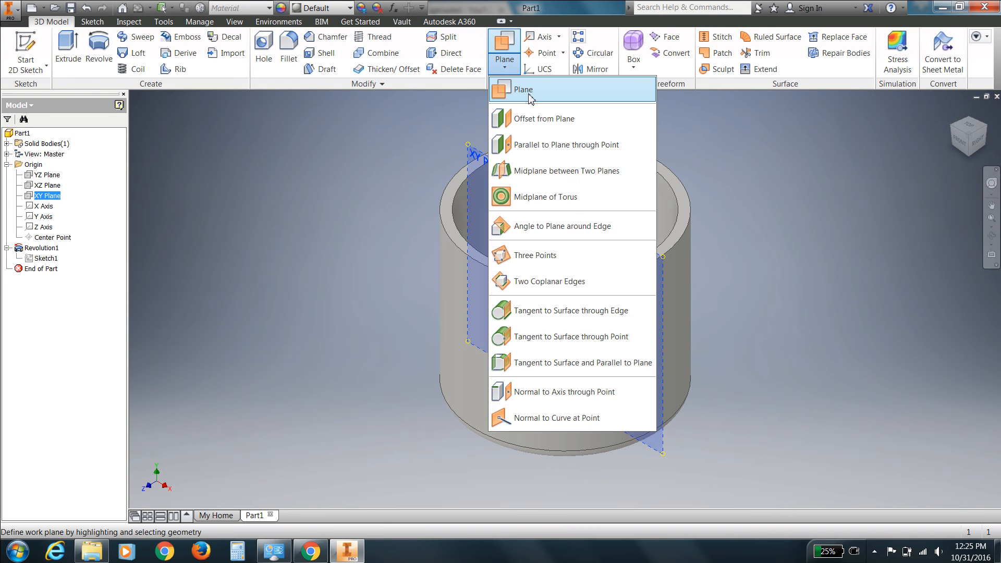
left_click(529, 93)
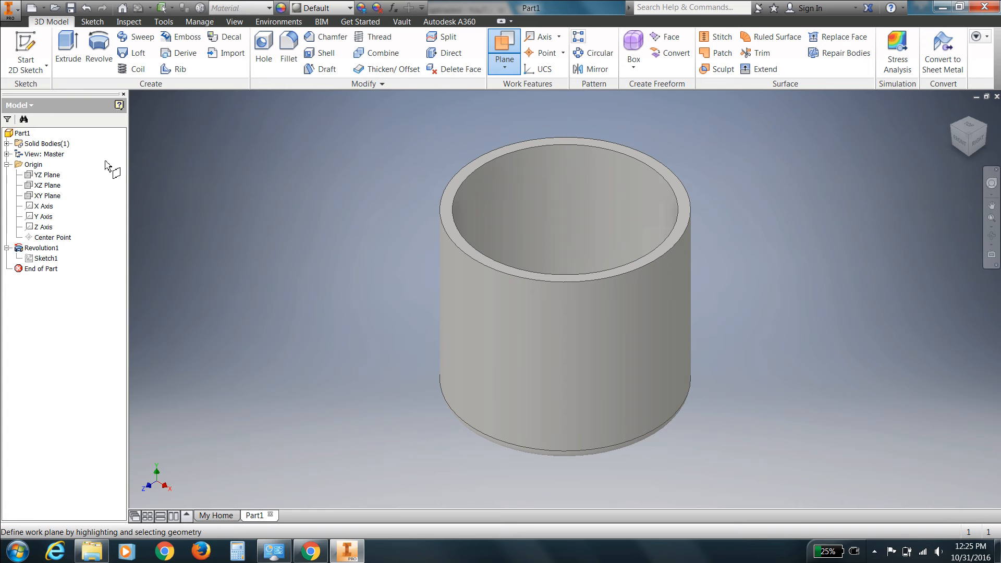
left_click(44, 196)
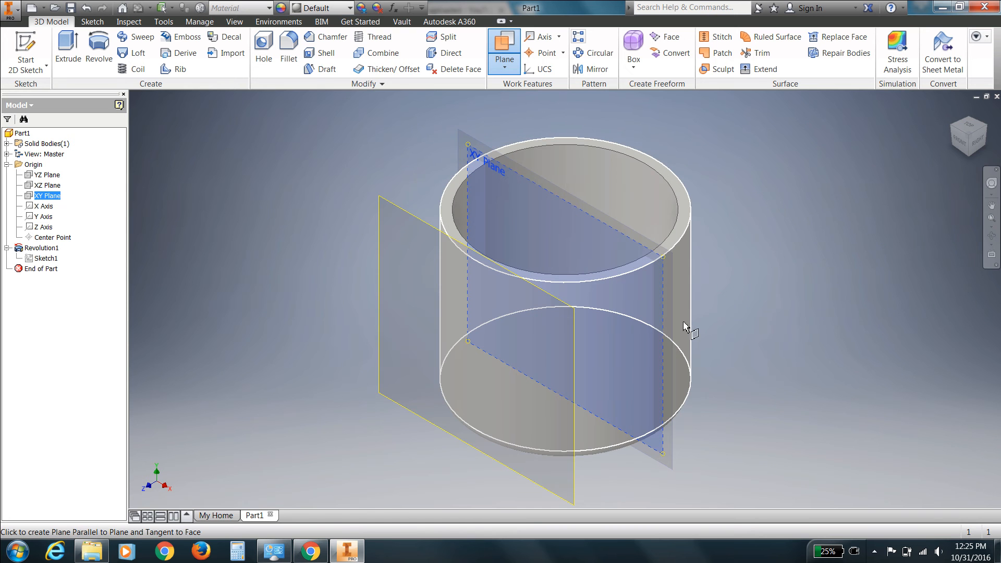
left_click(525, 297)
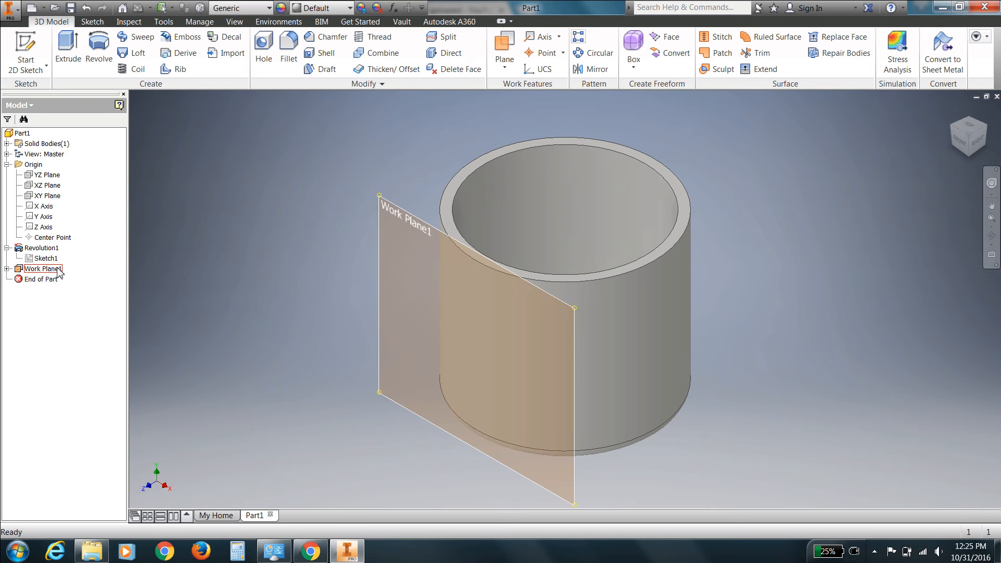
Step: Start a 2D sketch on the work plane tangent to the cup's front
left_click(962, 146)
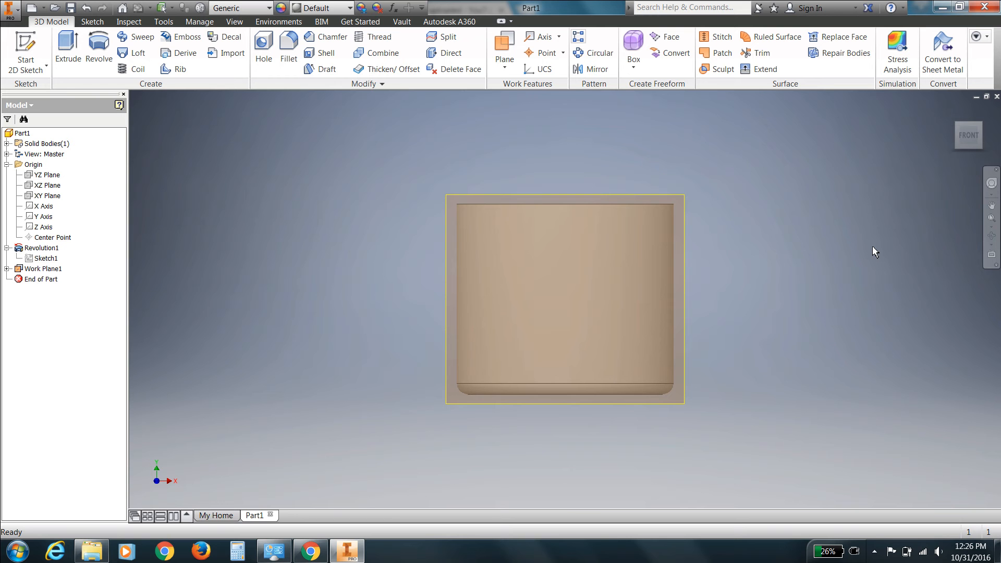
left_click(680, 198)
left_click(685, 198)
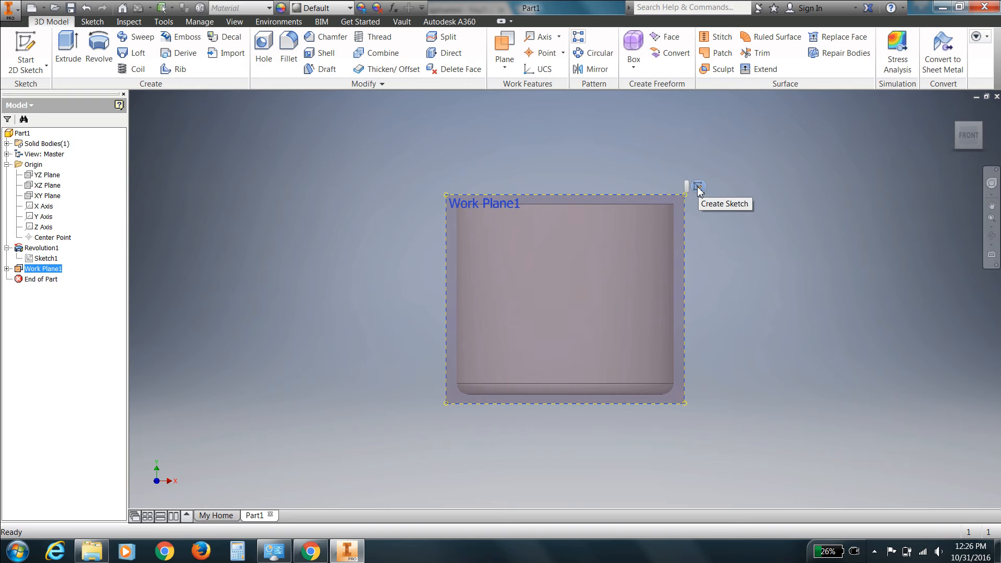
left_click(698, 187)
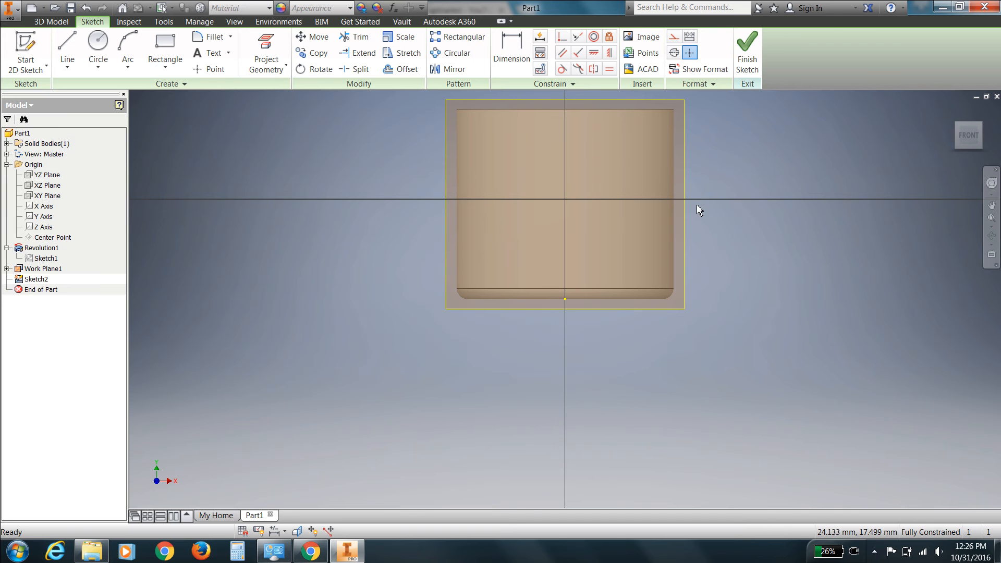
middle_click_drag(698, 208, 695, 289)
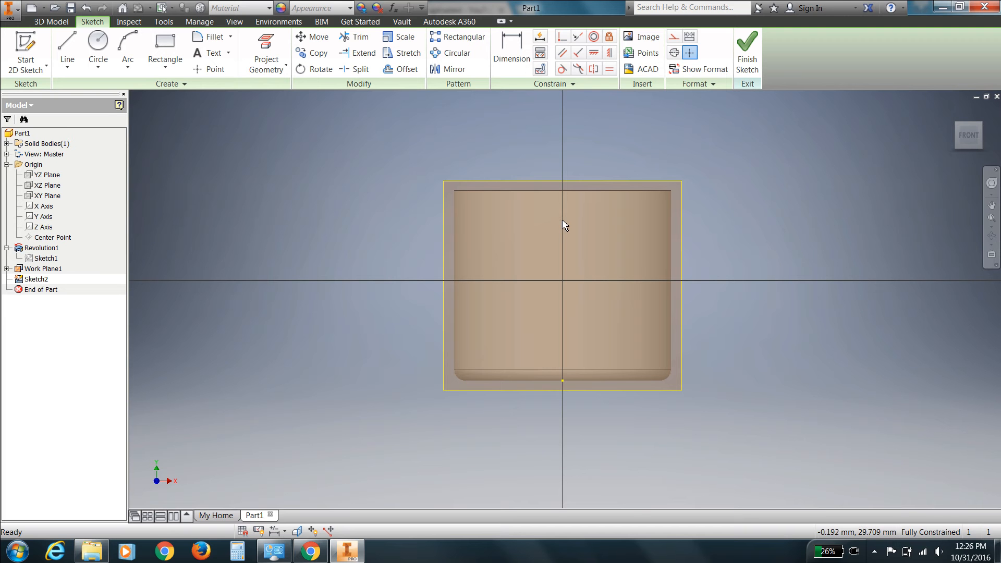
Step: Draw a 4 mm diameter circle centred on the vertical axis just below the cup's rim, and finish the sketch
left_click(98, 47)
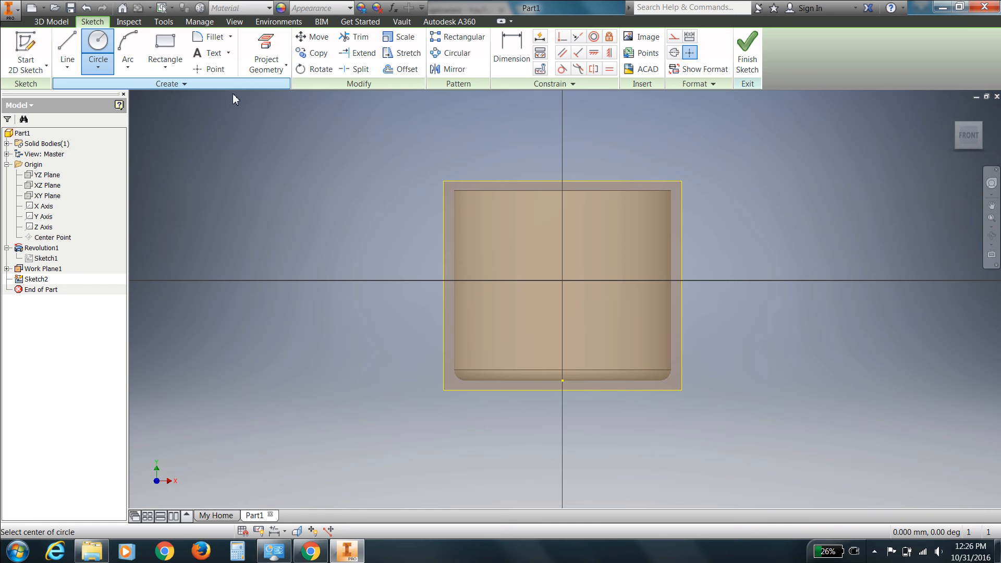
left_click(561, 211)
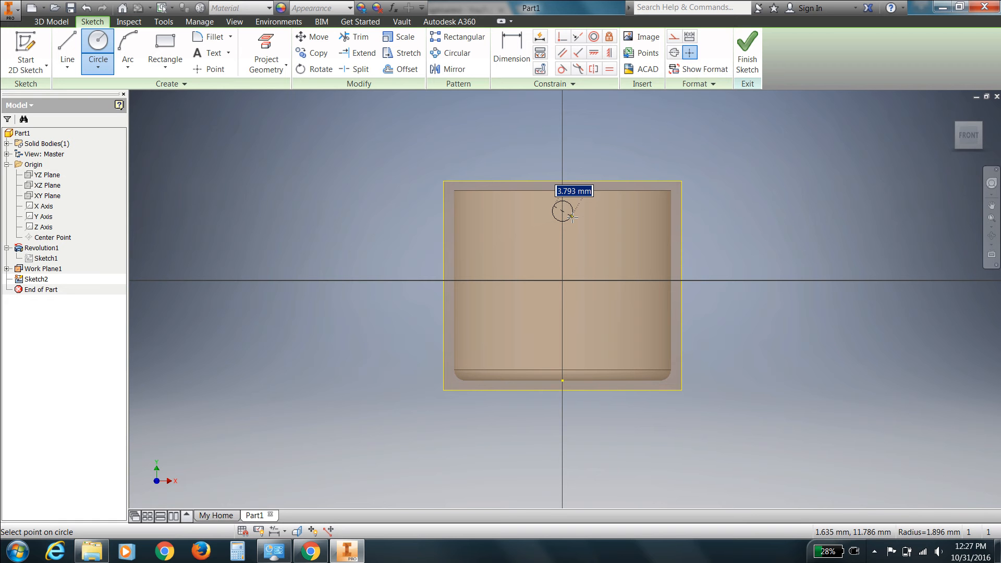
type("4")
key("Return")
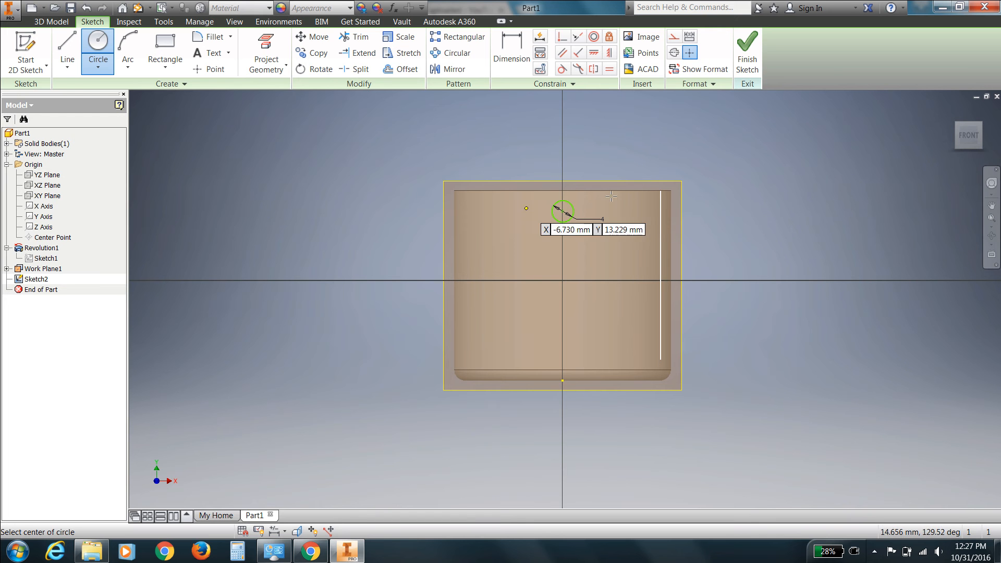
left_click(748, 59)
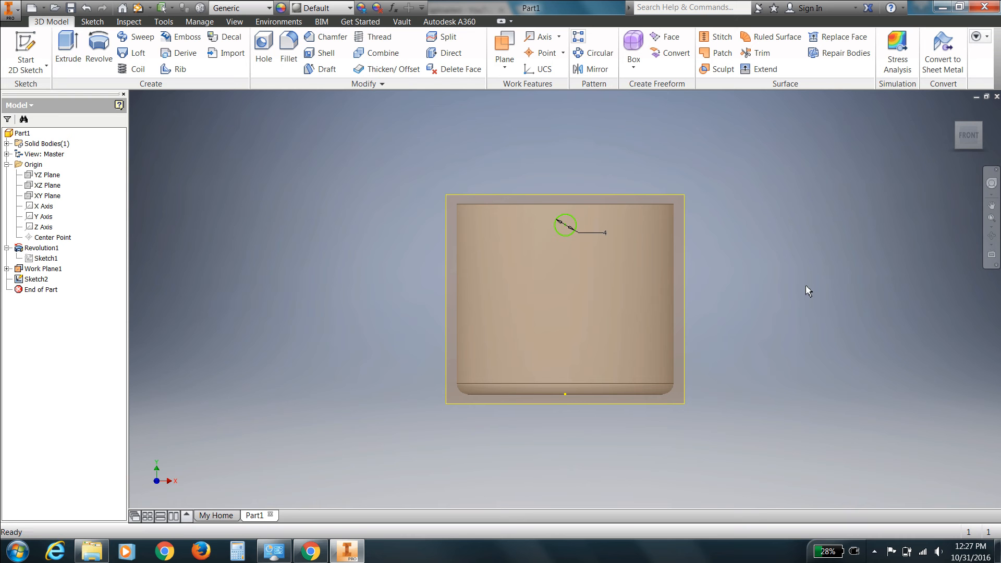
Step: Hide the tangent work plane so that only the cup and the circle sketch show
key("F4")
left_click_drag(801, 292, 712, 308)
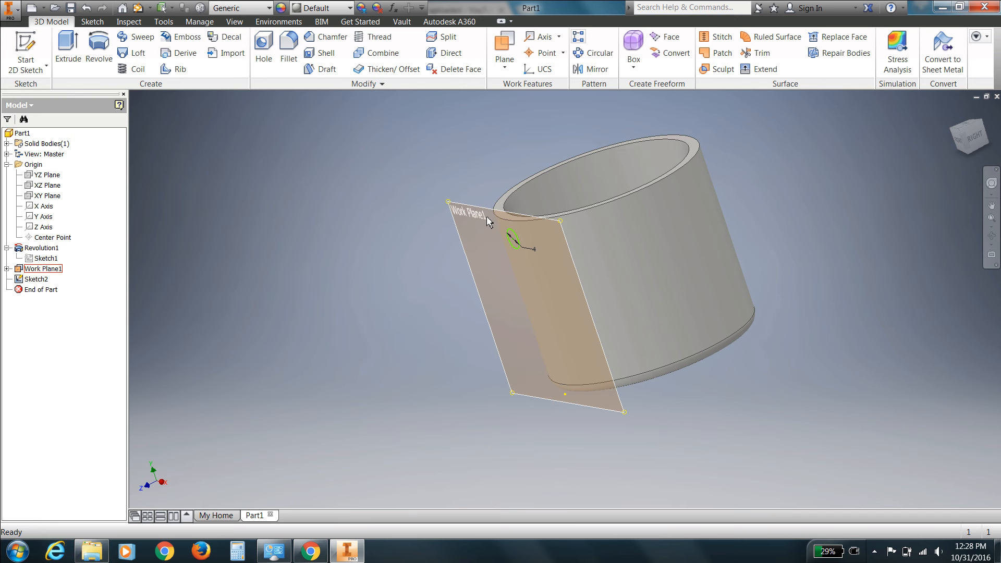
right_click(44, 271)
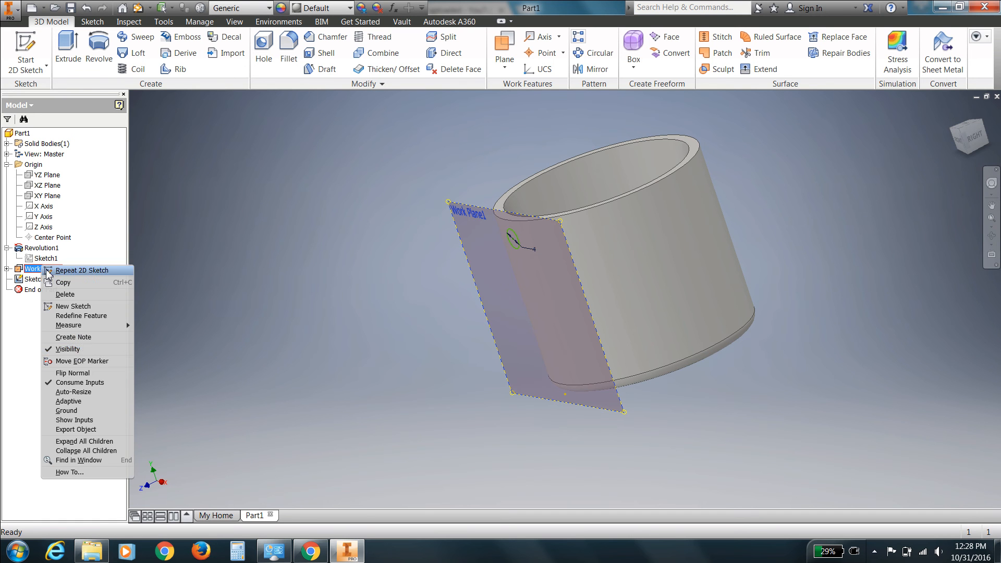
left_click(77, 349)
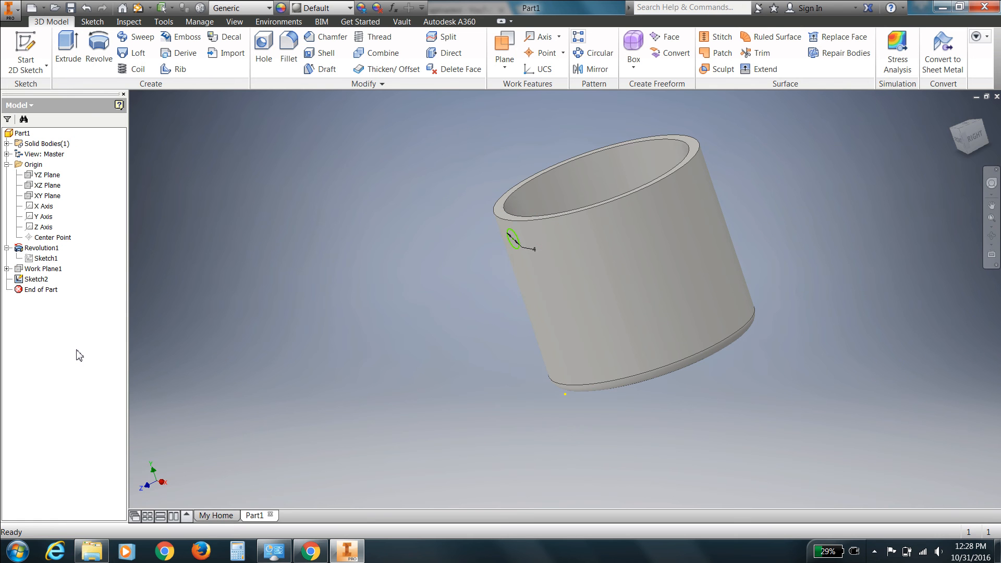
Step: Start an extrusion of the 4 mm circle and reverse its direction so it runs inward through the cup's wall
middle_click_drag(324, 374, 418, 374, "shift")
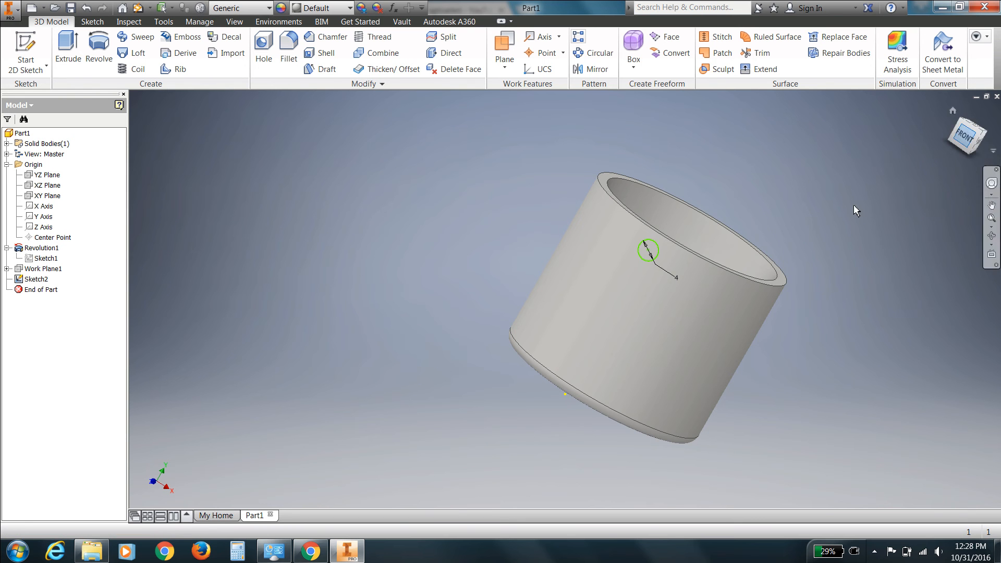
key("F5")
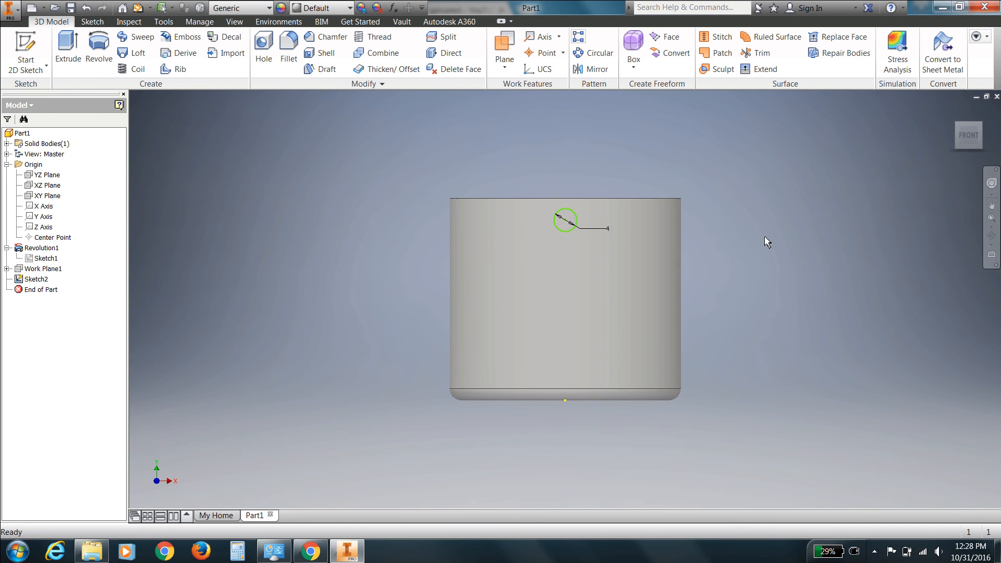
middle_click_drag(766, 241, 766, 255, "shift")
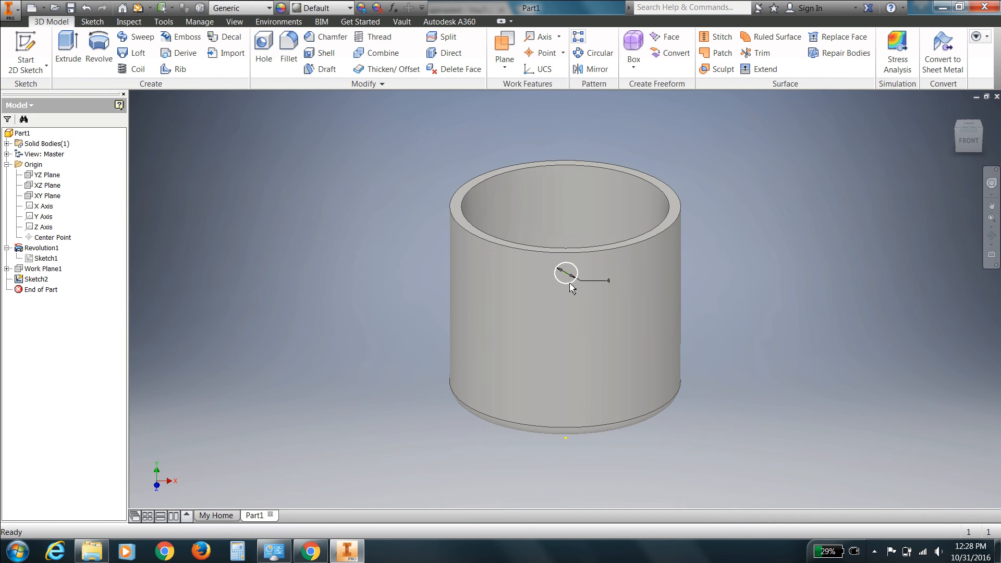
left_click(76, 56)
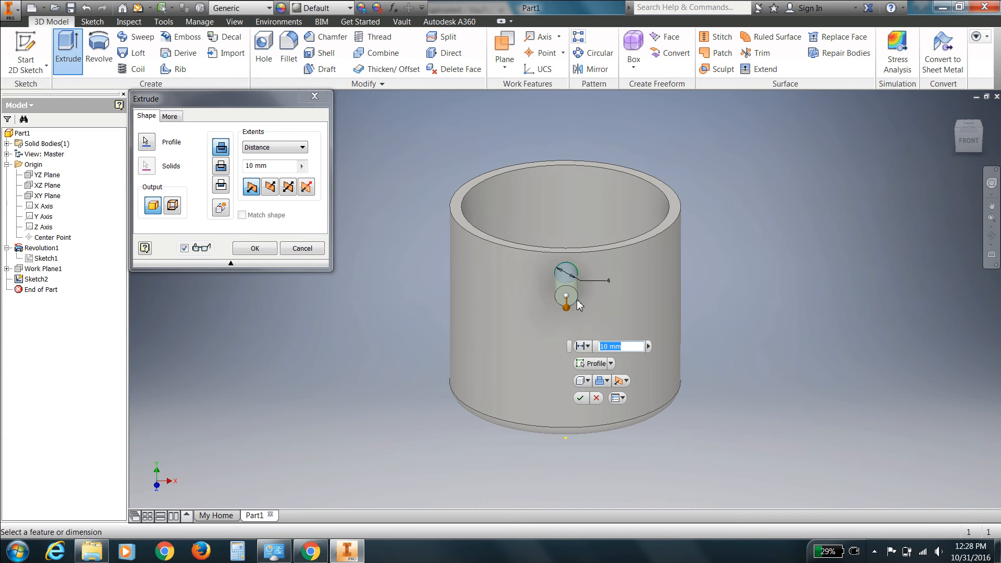
left_click(270, 189)
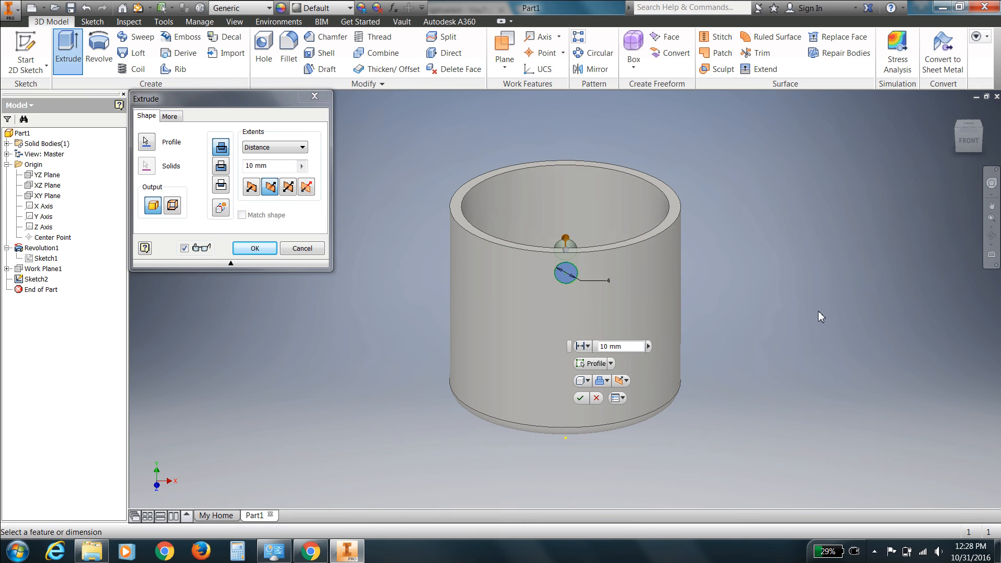
middle_click_drag(818, 311, 628, 324, "shift")
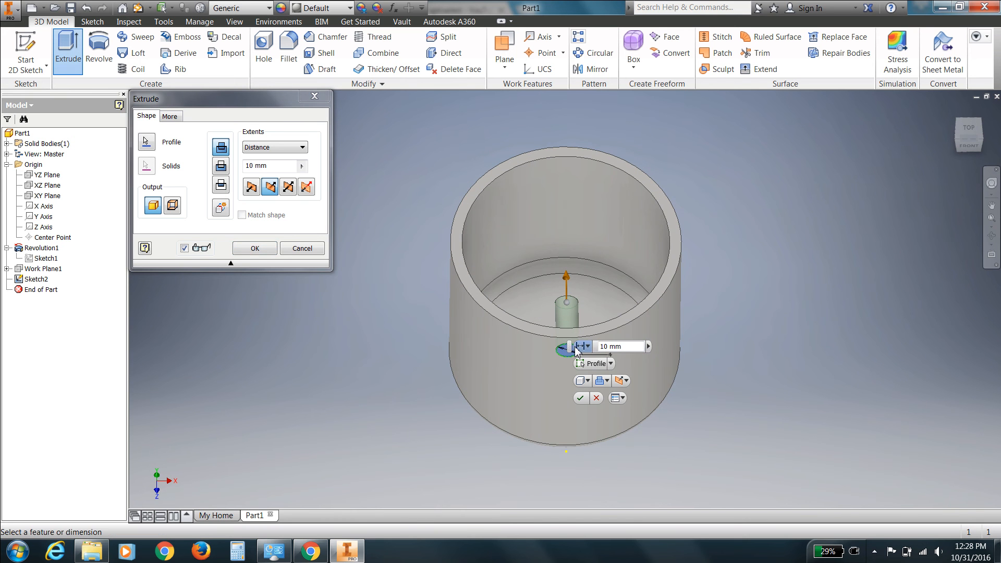
left_click_drag(574, 348, 719, 305)
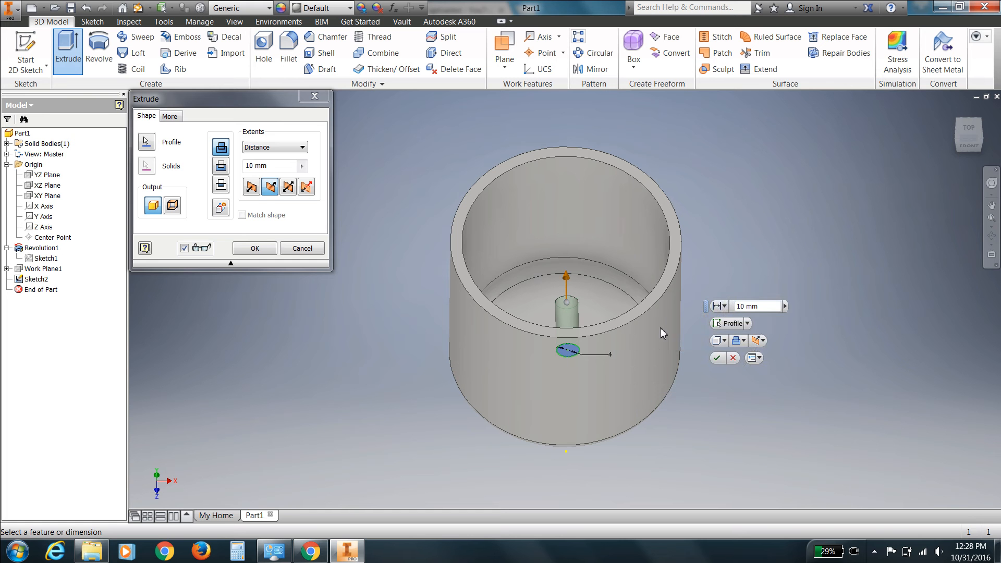
key("F4")
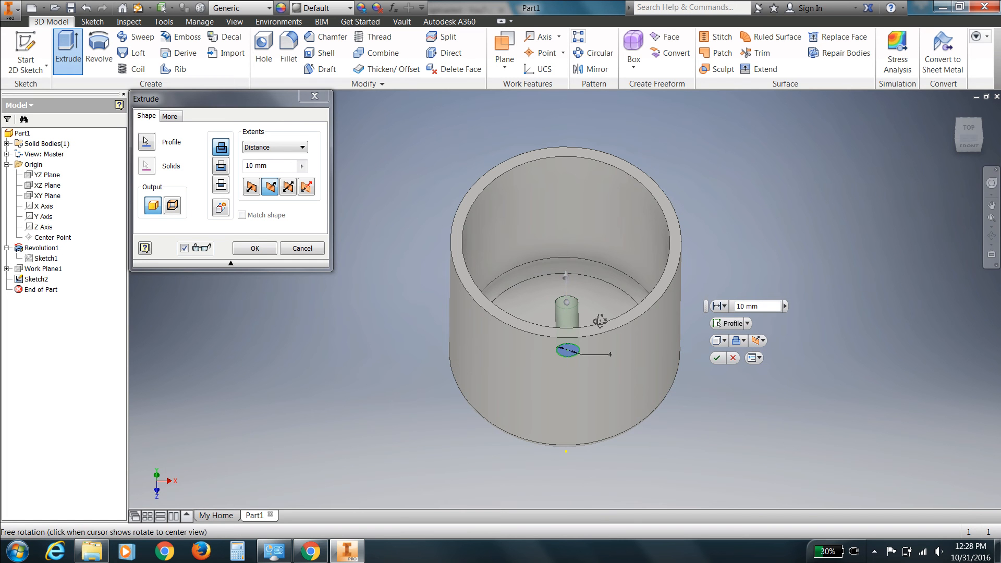
left_click_drag(600, 321, 592, 280)
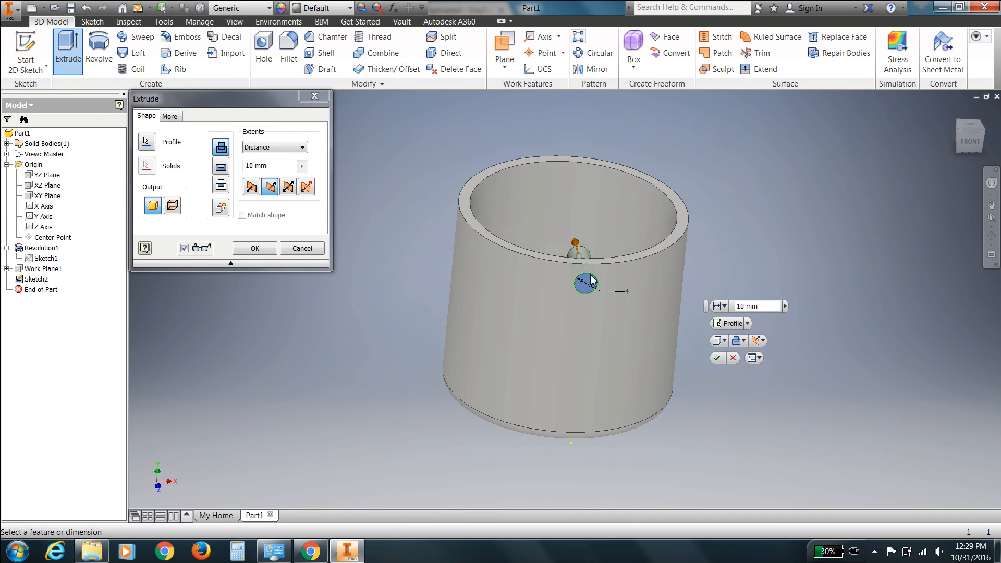
Step: Switch the extrusion of the 4 mm circle to a cut and set its distance to .25 mm
left_click(220, 167)
middle_click_drag(418, 308, 448, 386, "shift")
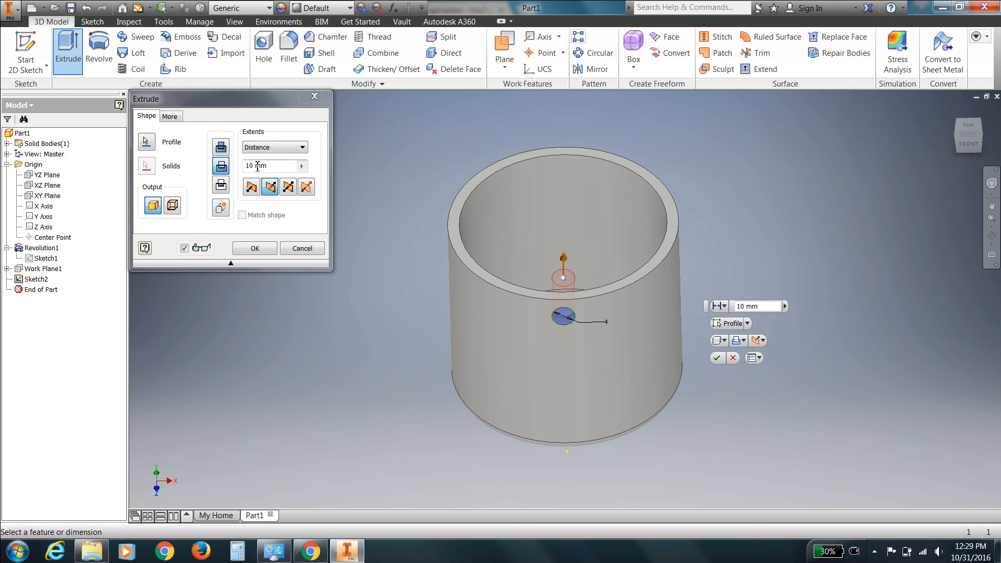
left_click_drag(257, 167, 247, 168)
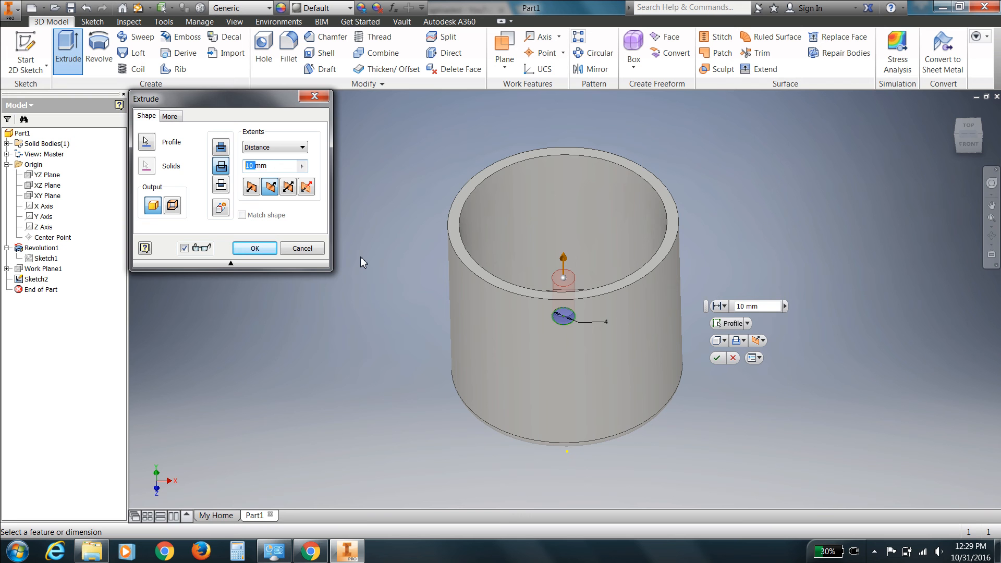
type(".25")
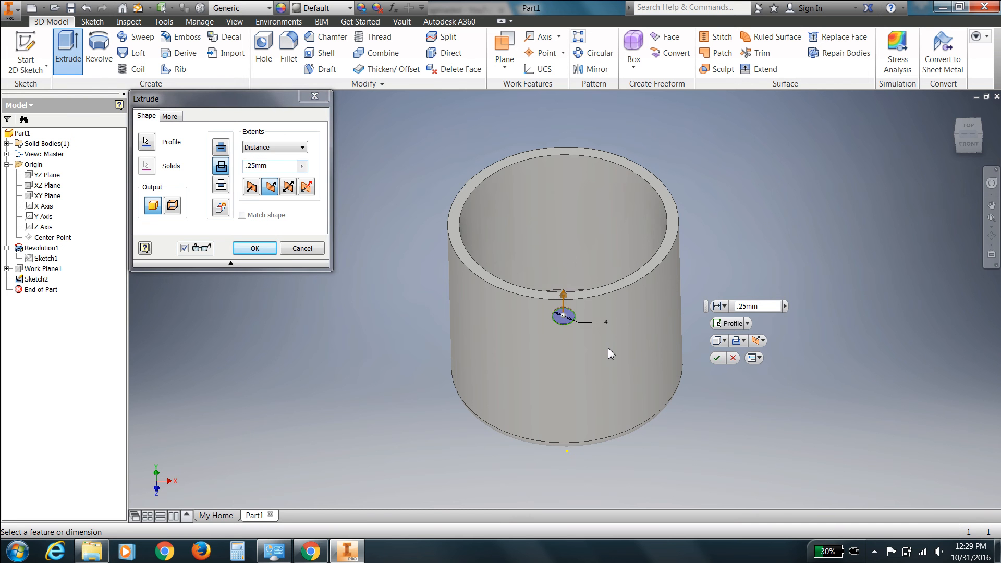
middle_click_drag(608, 348, 408, 284, "shift")
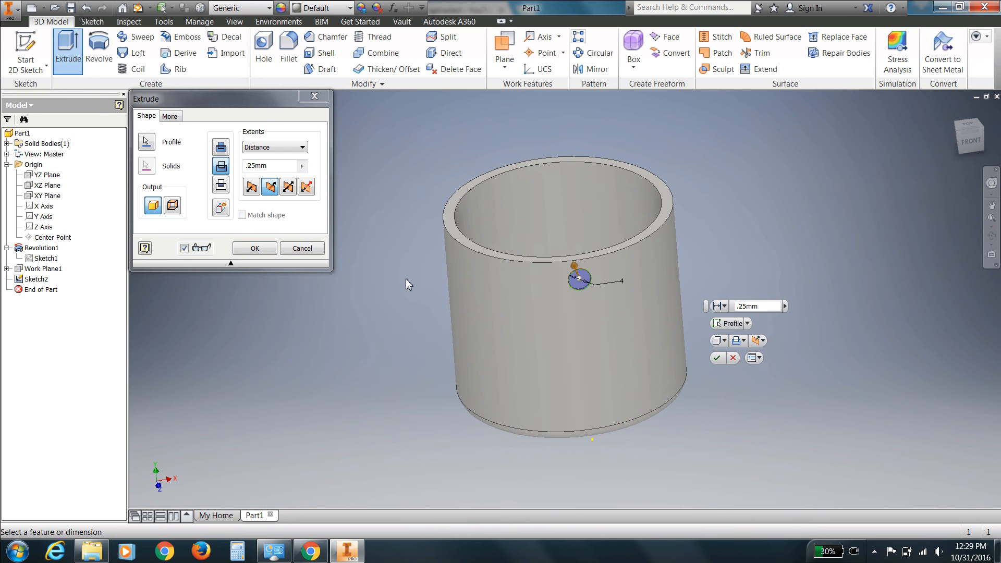
Step: Set the cut's distance to 4 mm and complete the extrusion through the cup's front wall
left_click(249, 165)
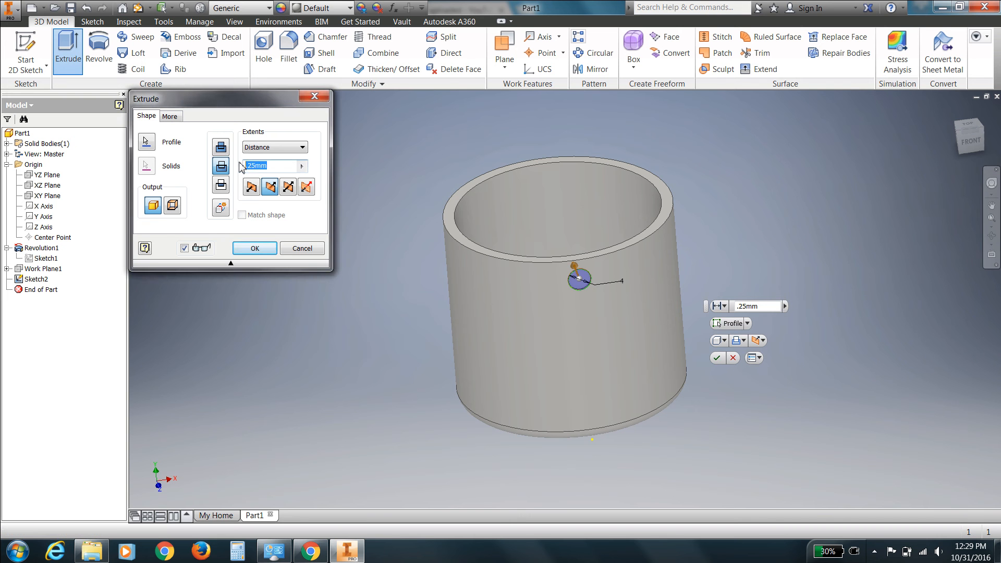
type("4")
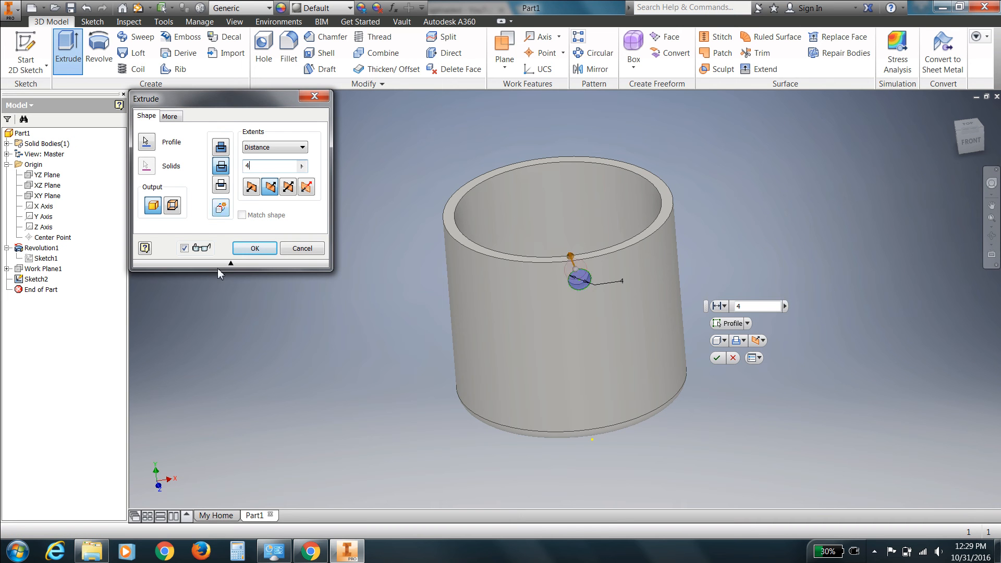
left_click(253, 249)
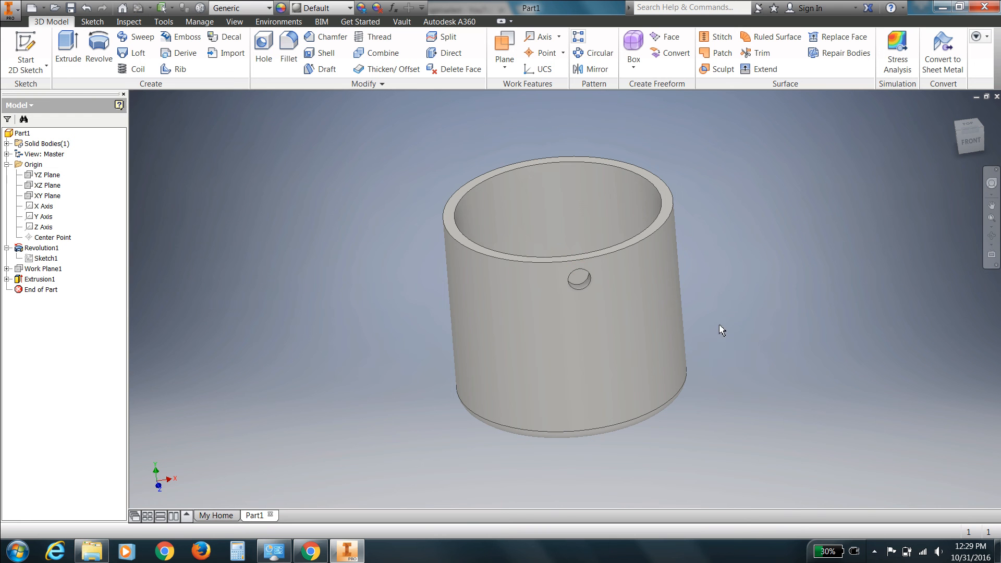
Step: Start a circular pattern and select the hole below the cup's rim as the feature to repeat
middle_click_drag(721, 330, 748, 363, "shift")
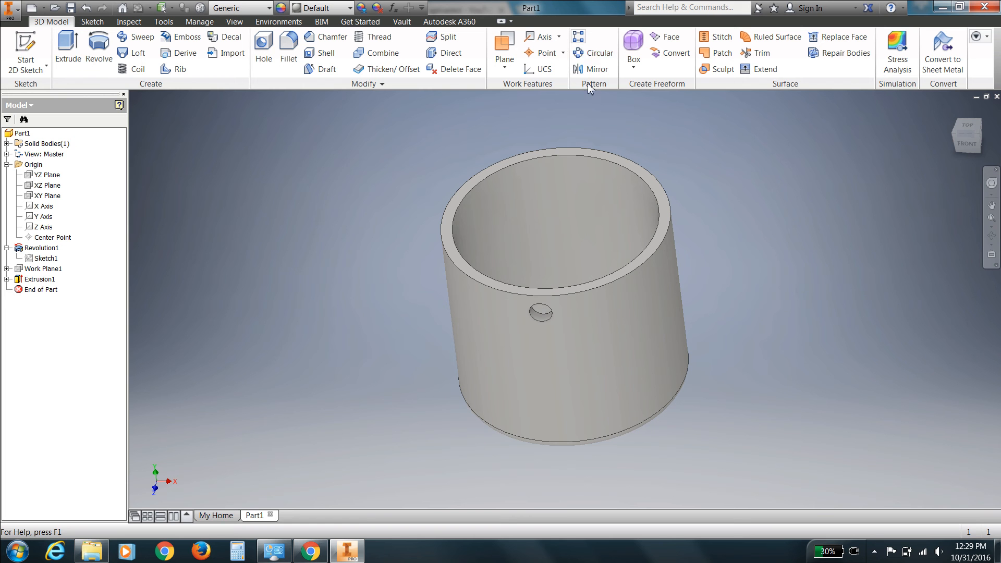
left_click(591, 59)
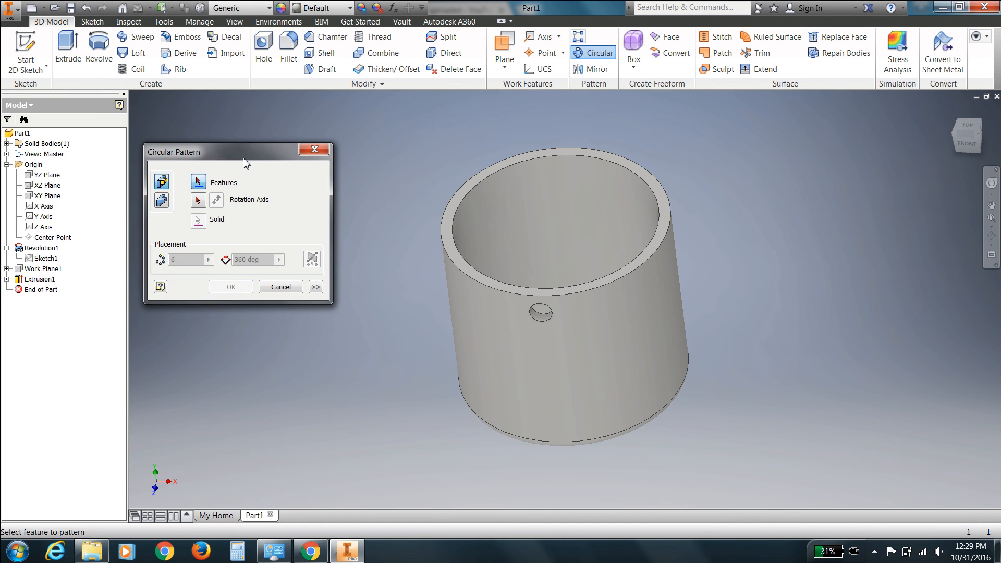
left_click_drag(243, 158, 293, 138)
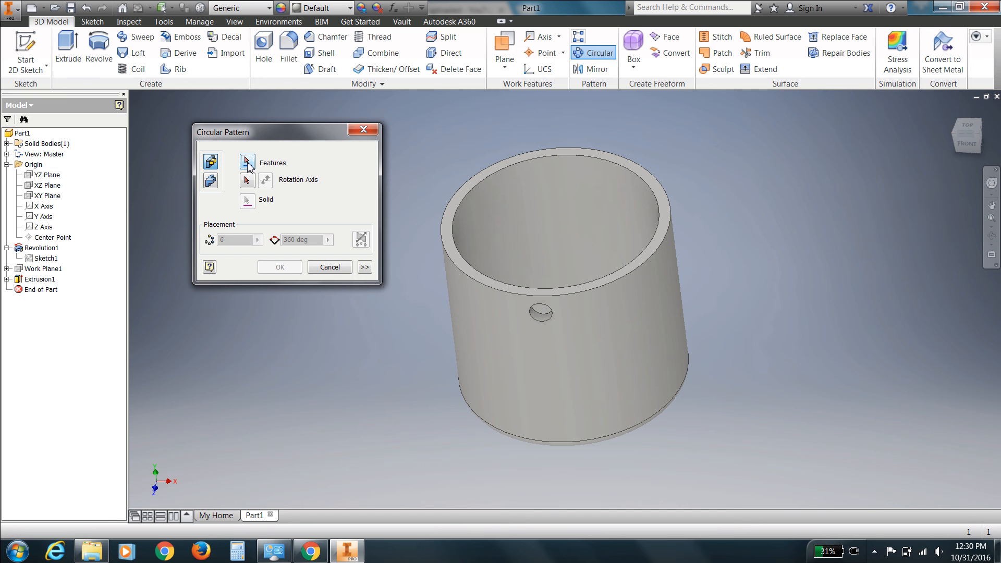
left_click(541, 318)
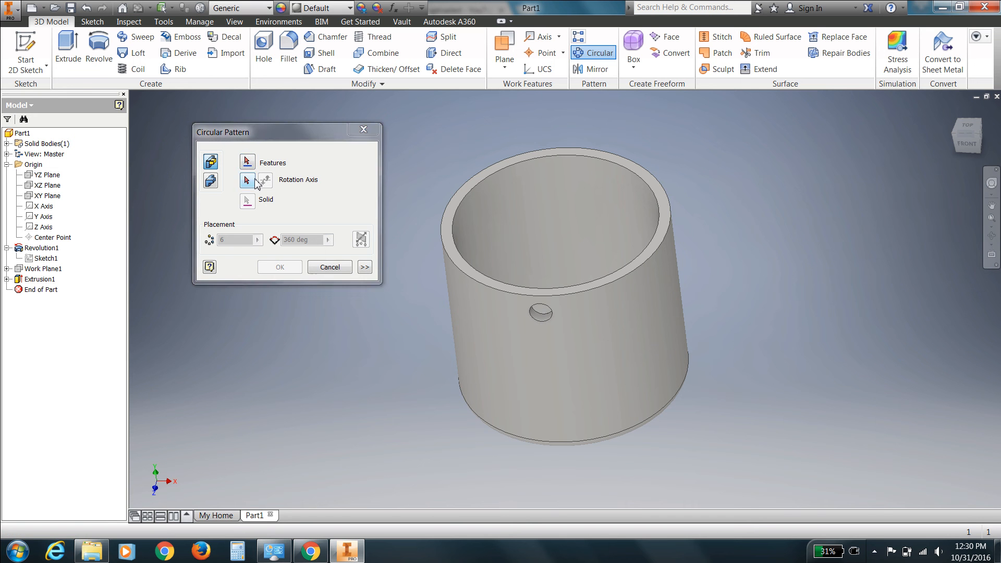
left_click(247, 162)
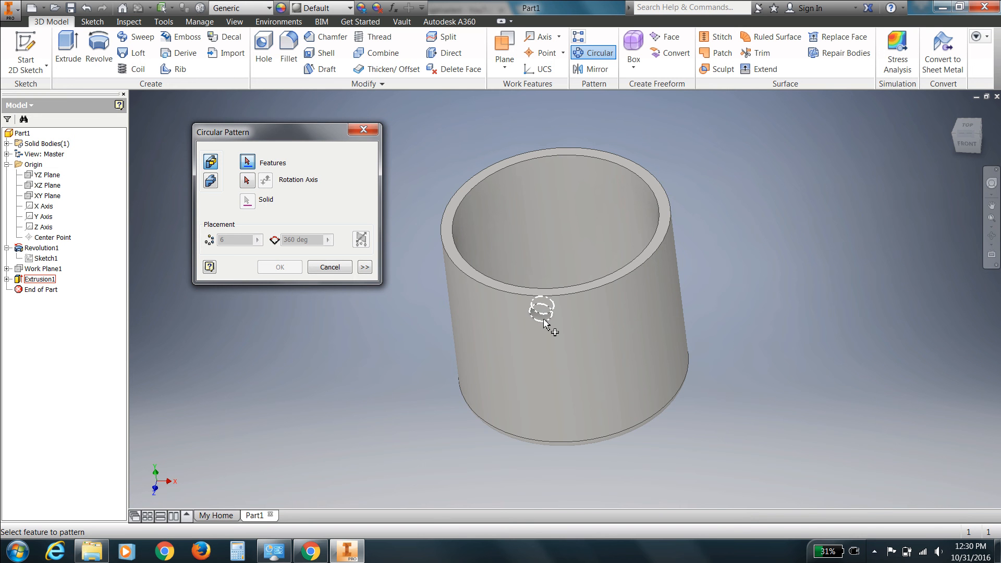
mouse_move(544, 323)
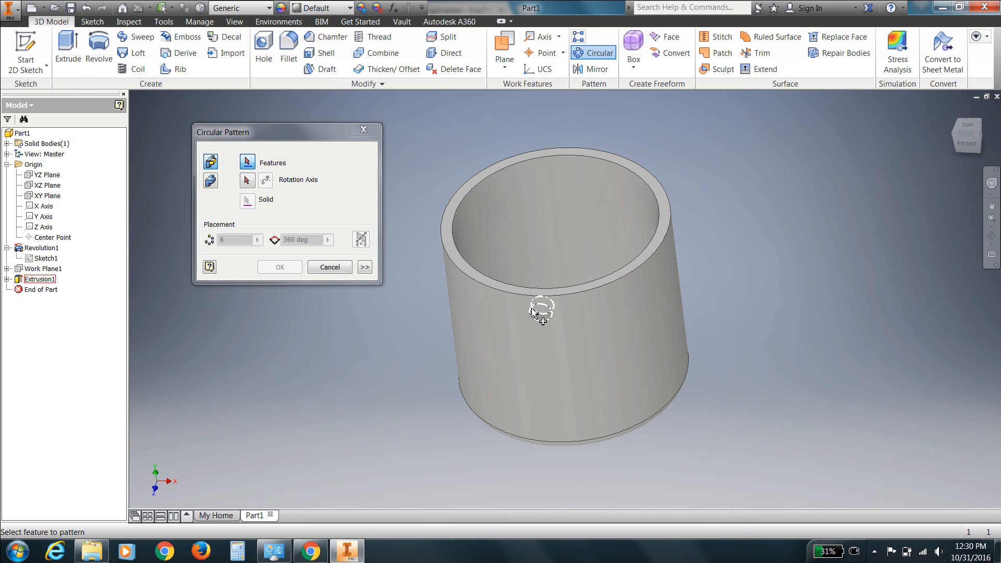
left_click(532, 311)
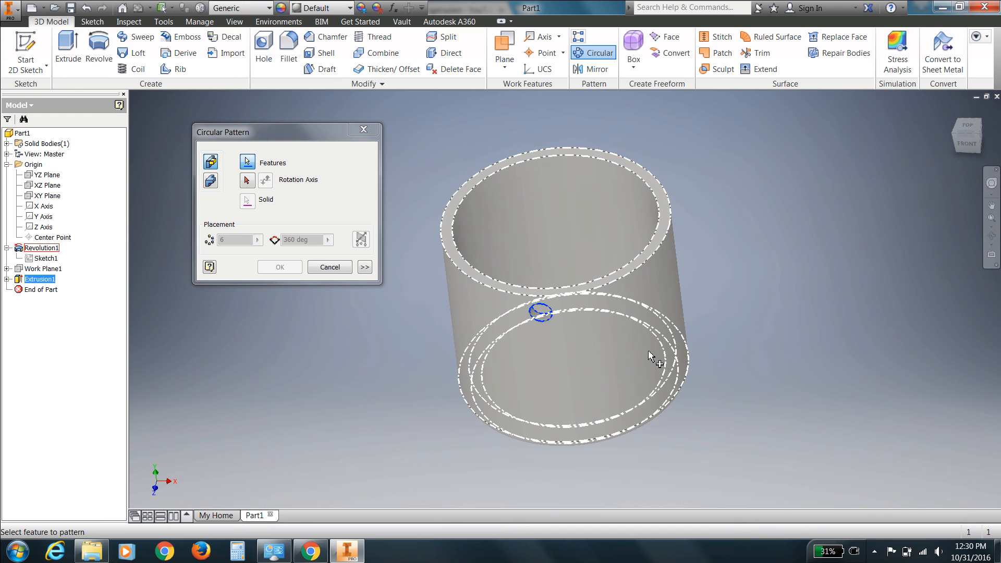
mouse_move(652, 358)
middle_mouse_down("shift")
mouse_move(672, 320)
mouse_move(689, 333)
mouse_move(655, 355)
middle_mouse_up("shift")
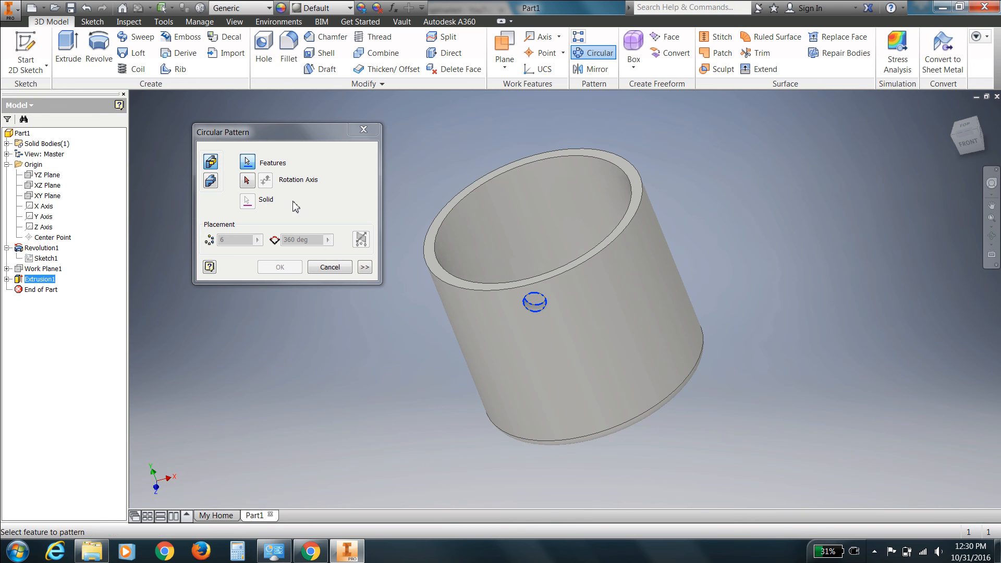
Step: Choose the origin's Y Axis as the rotation axis of the circular pattern
left_click(248, 182)
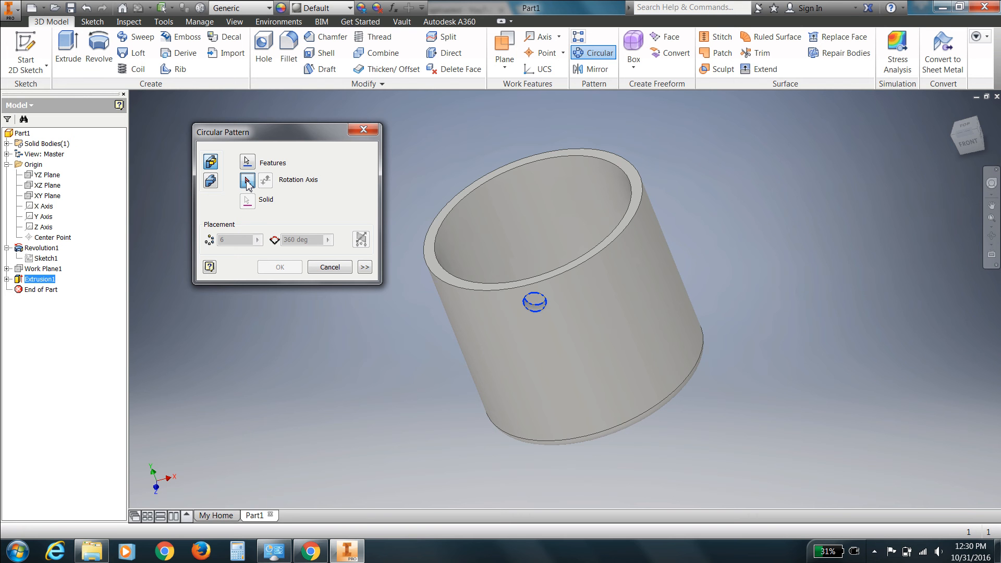
left_click(248, 181)
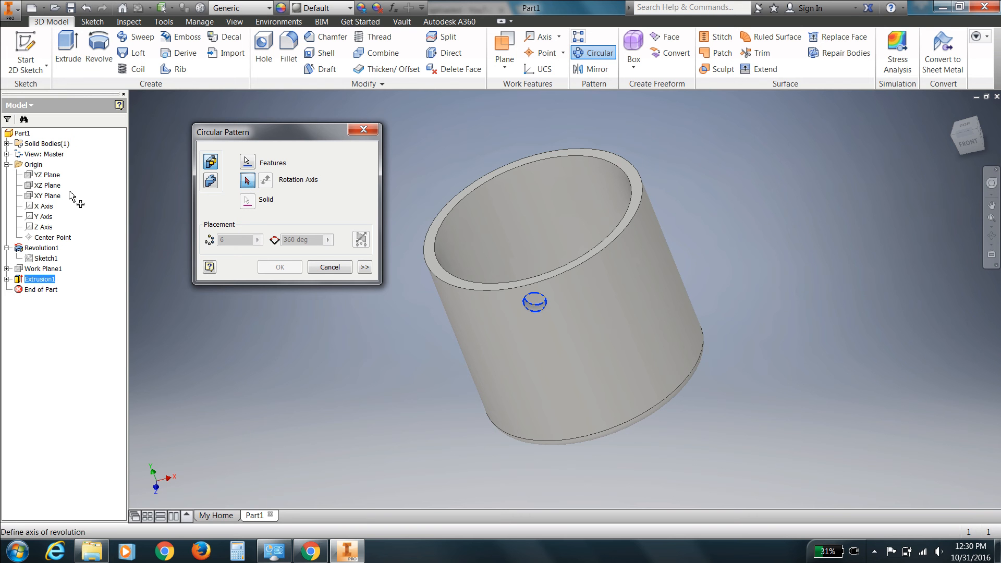
left_click(46, 219)
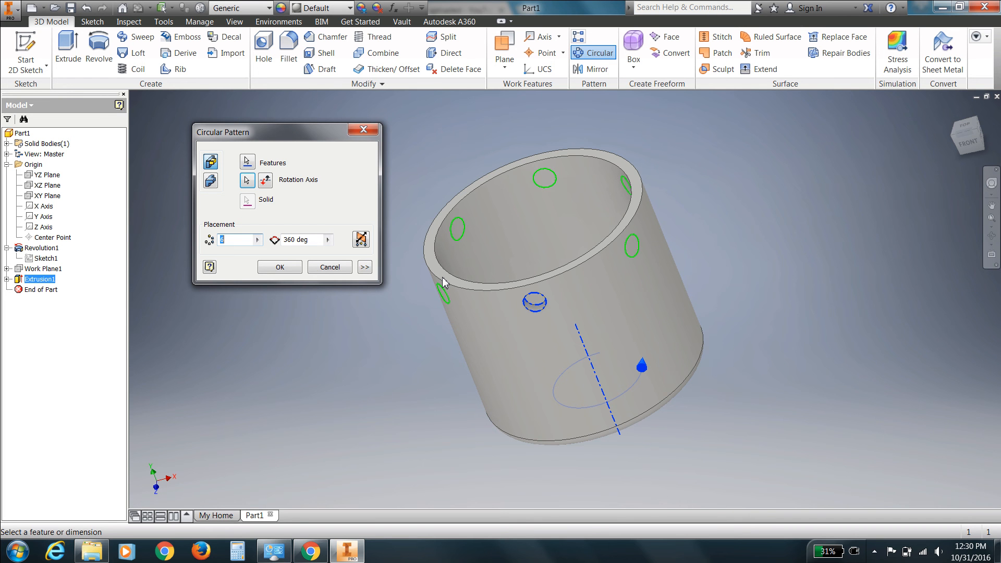
Step: Set the pattern to 18 holes over 360 deg and create it around the cup's wall
left_click(227, 240)
key("BackSpace")
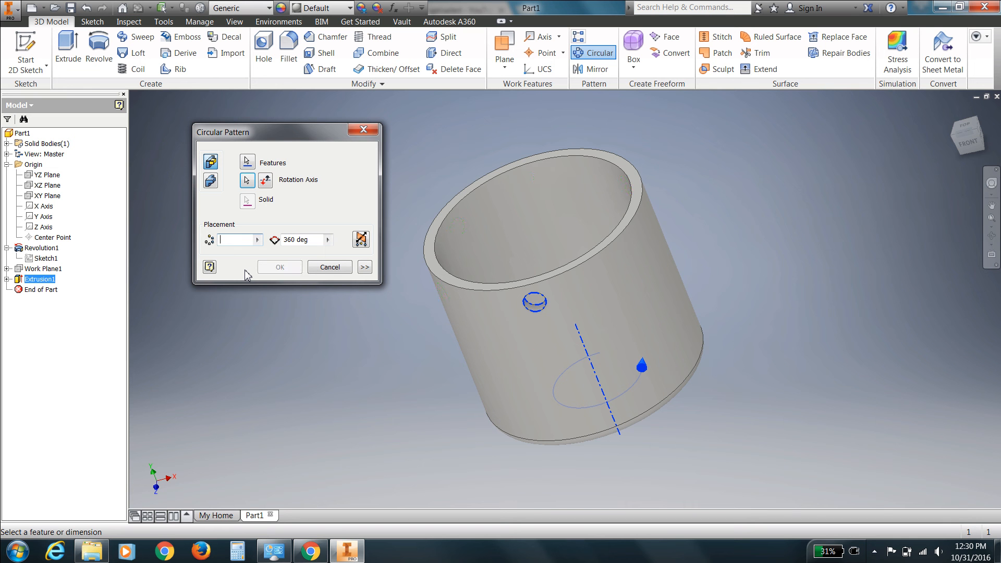
type("18")
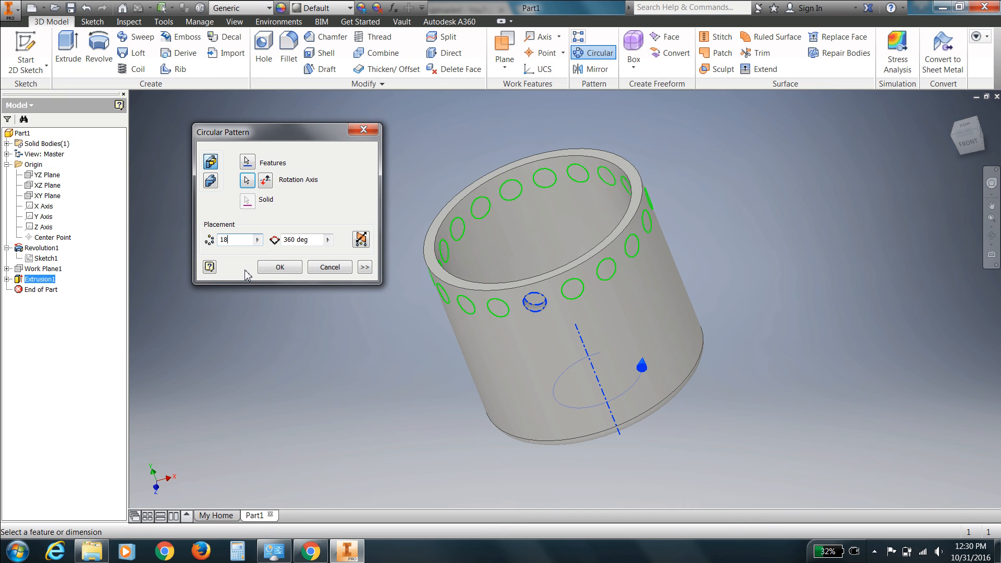
left_click(287, 274)
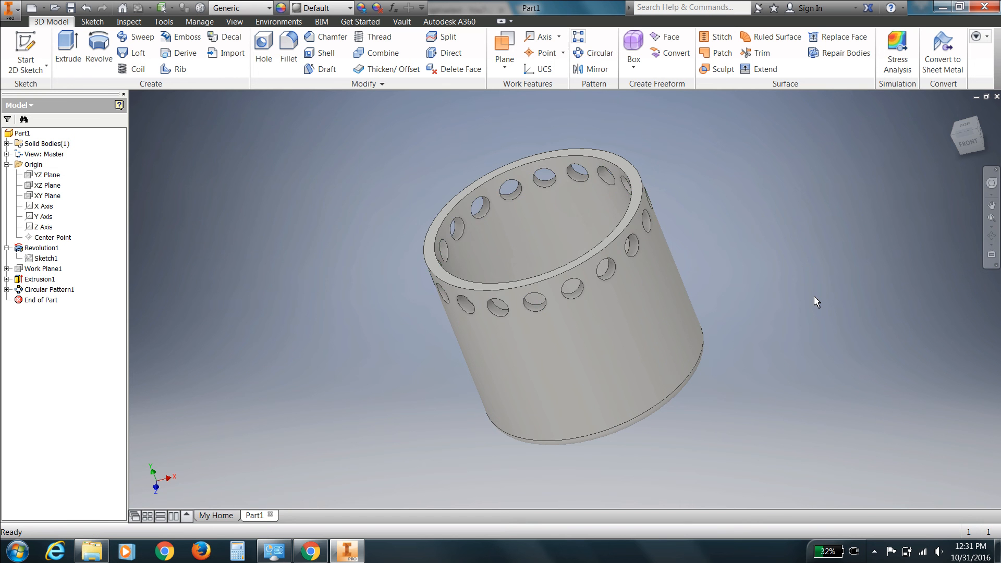
middle_click_drag(816, 302, 795, 285, "shift")
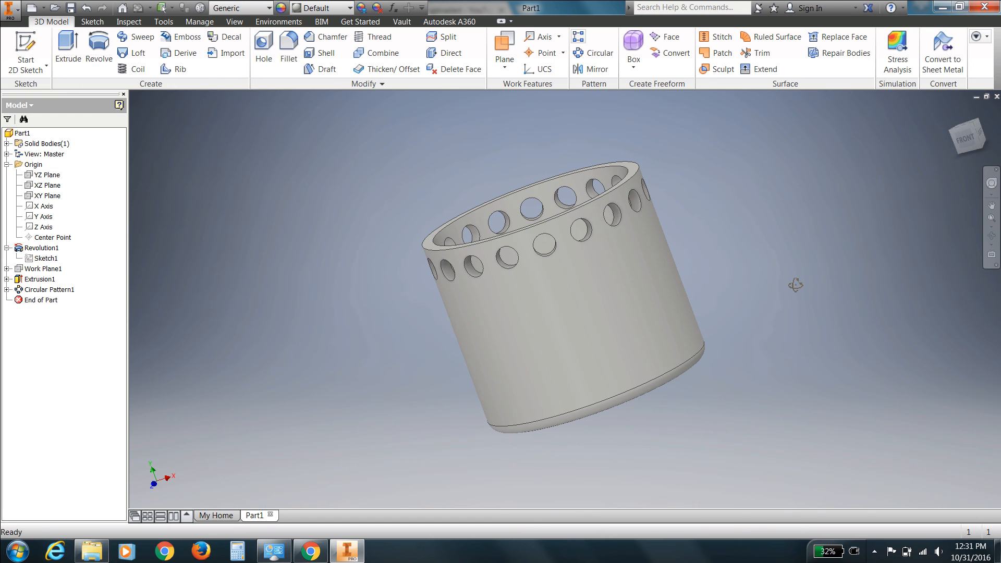